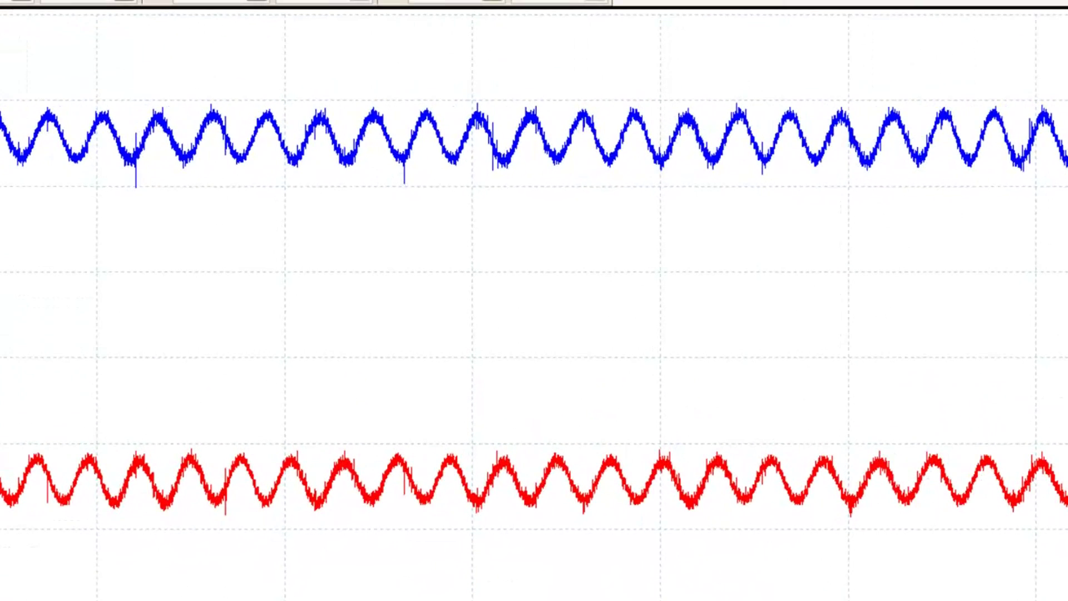
- Magnify a stretch of the noisy blue channel A trace
left_click(538, 289)
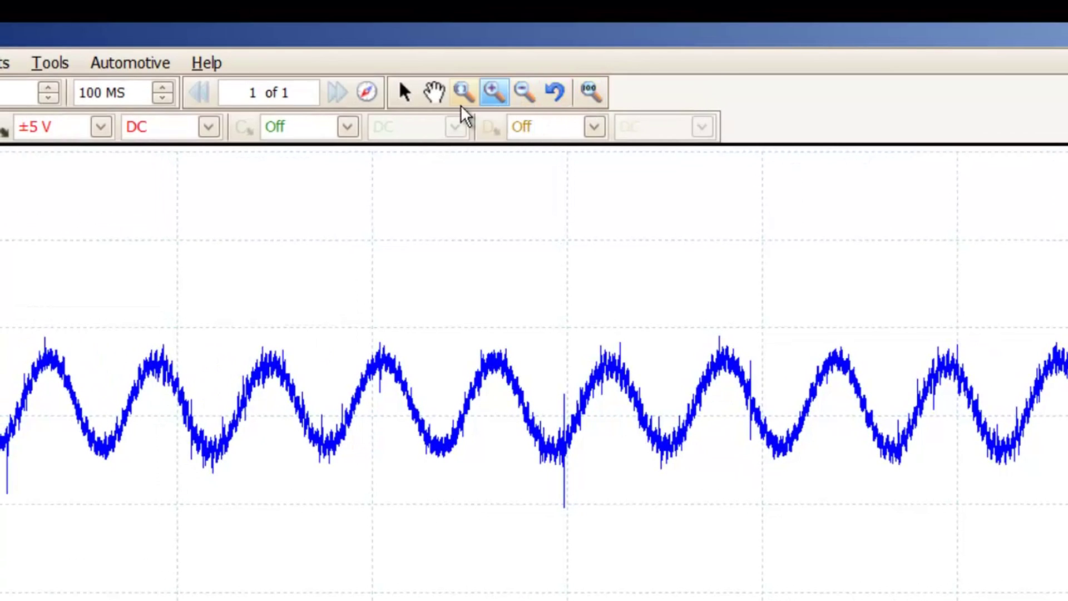
left_click_drag(319, 281, 767, 600)
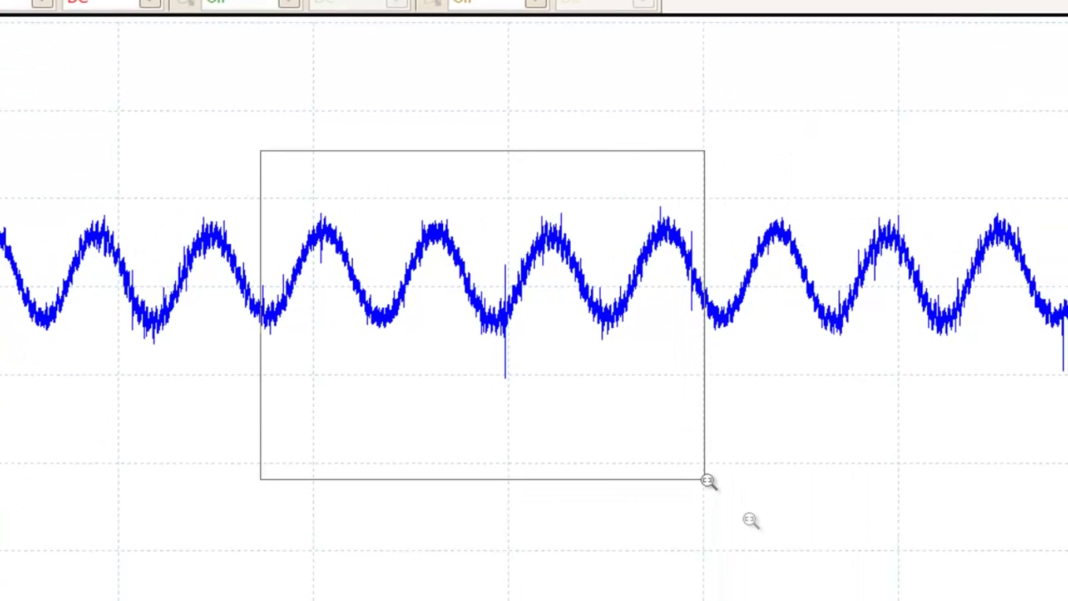
left_click_drag(708, 481, 706, 479)
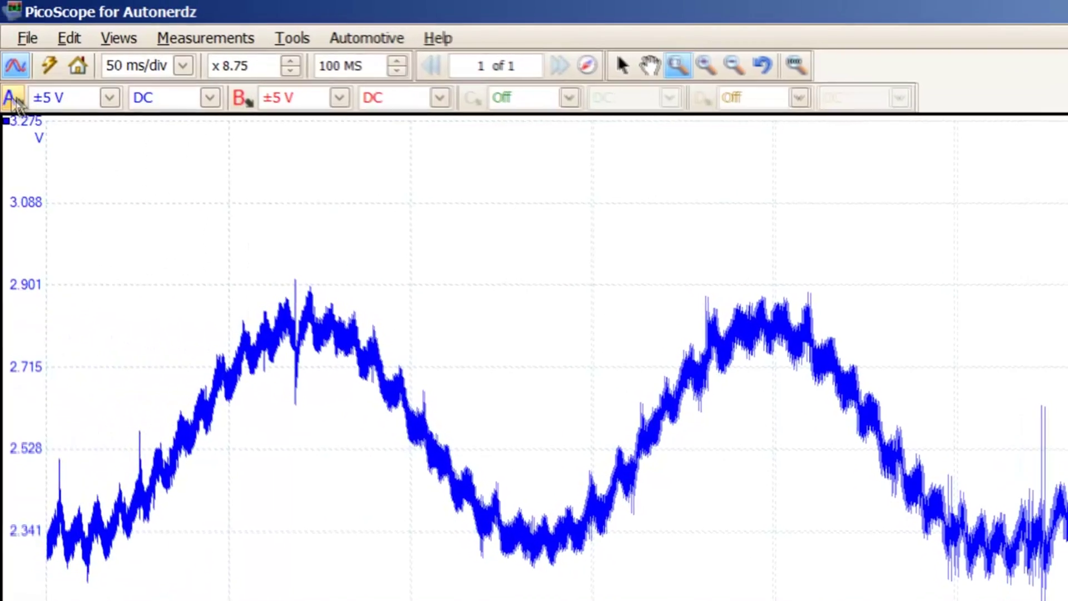
- Enable 1 kHz lowpass filtering on channel A, then zoom back out to the full 500 ms capture
left_click(13, 93)
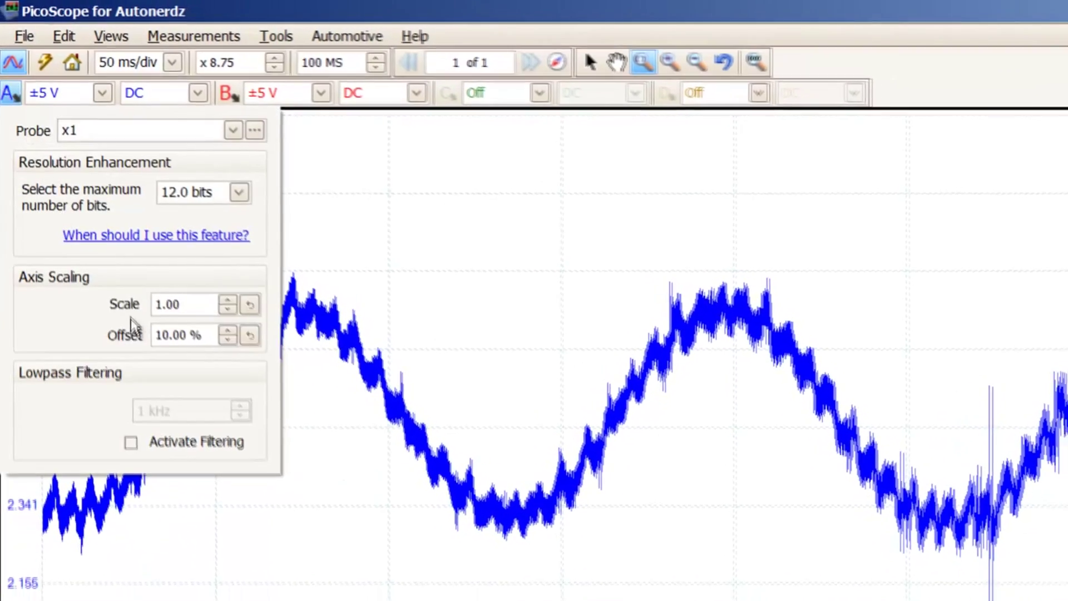
left_click(131, 442)
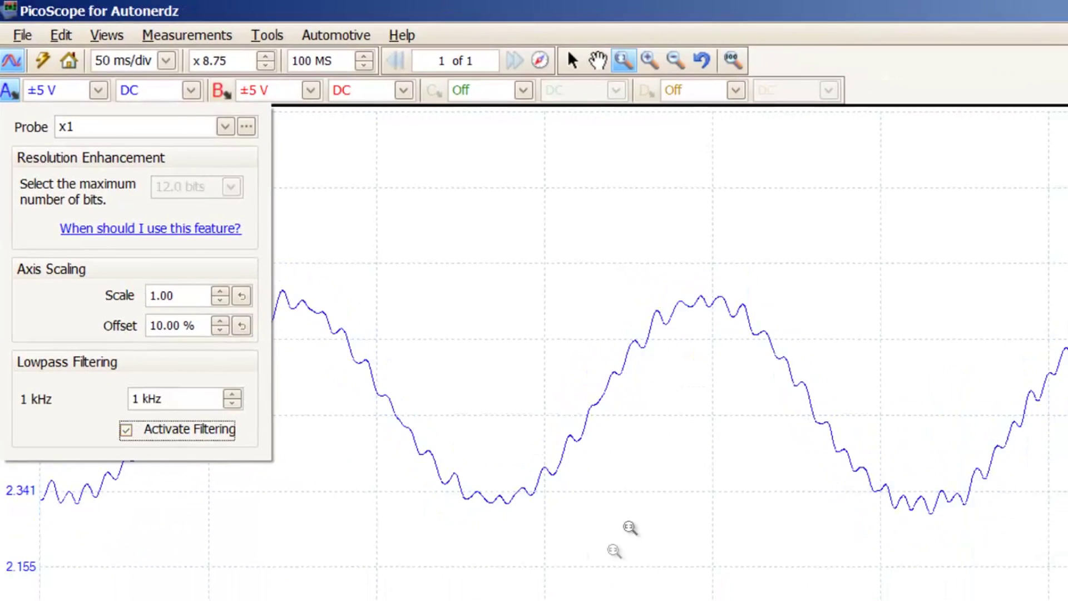
left_click(258, 341)
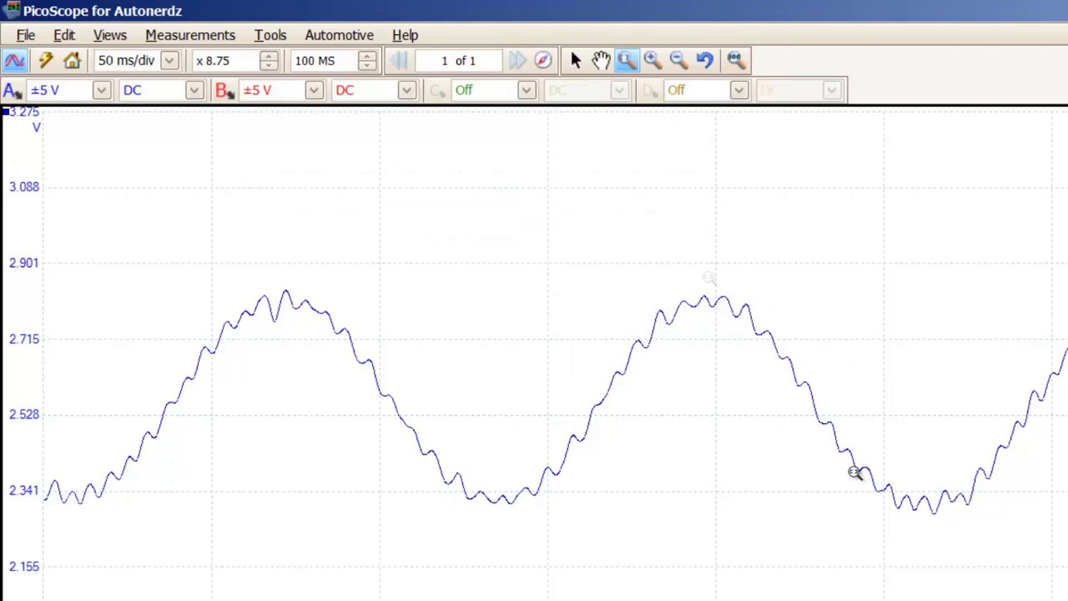
left_click(727, 61)
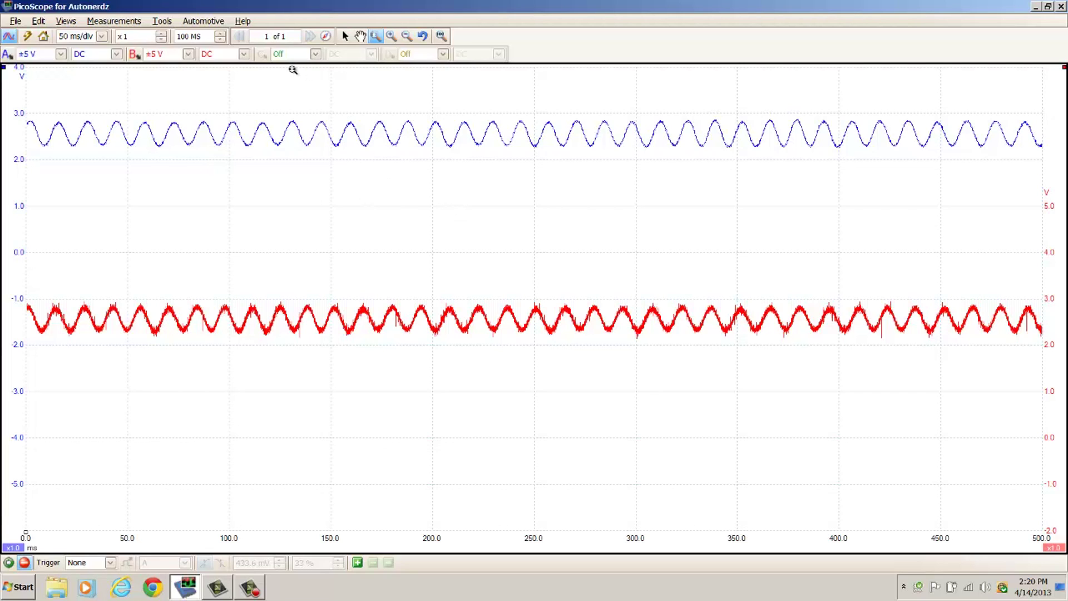
- Activate lowpass filtering in channel B's options so the red trace is clean
left_click(135, 53)
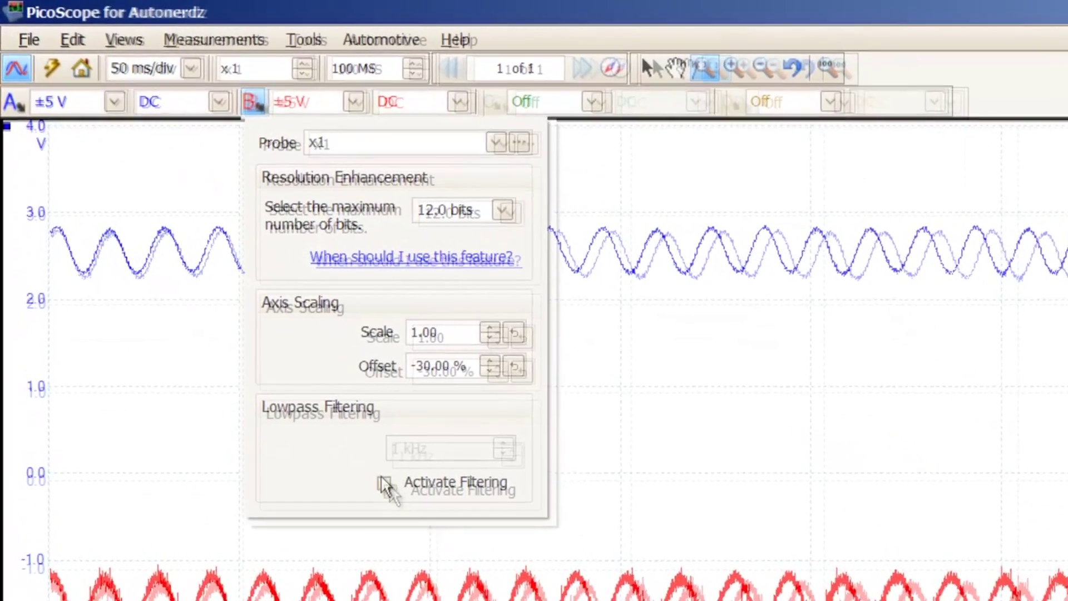
left_click(385, 485)
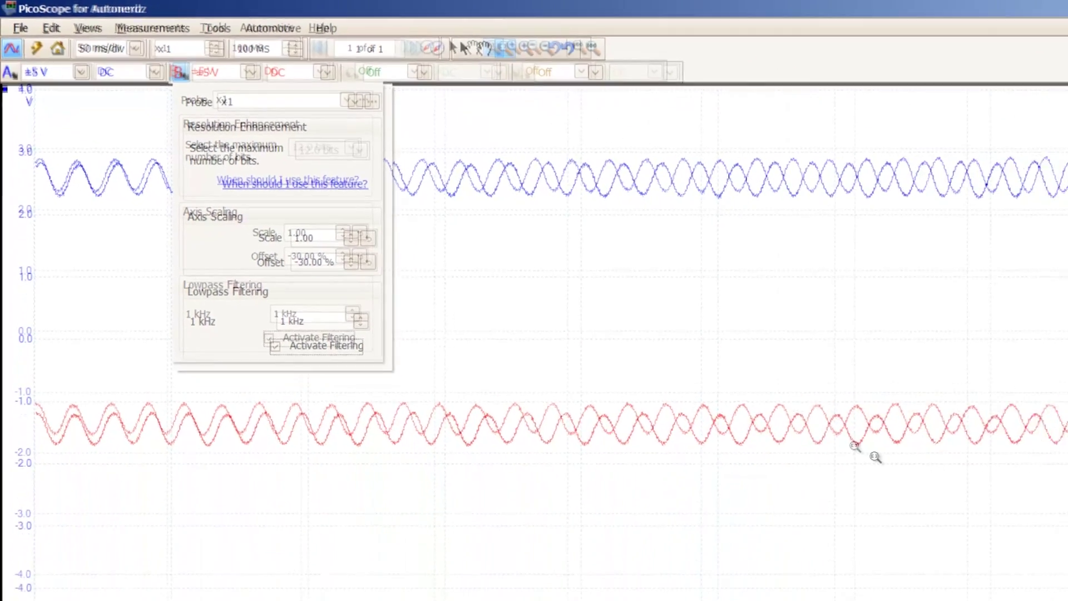
left_click(408, 222)
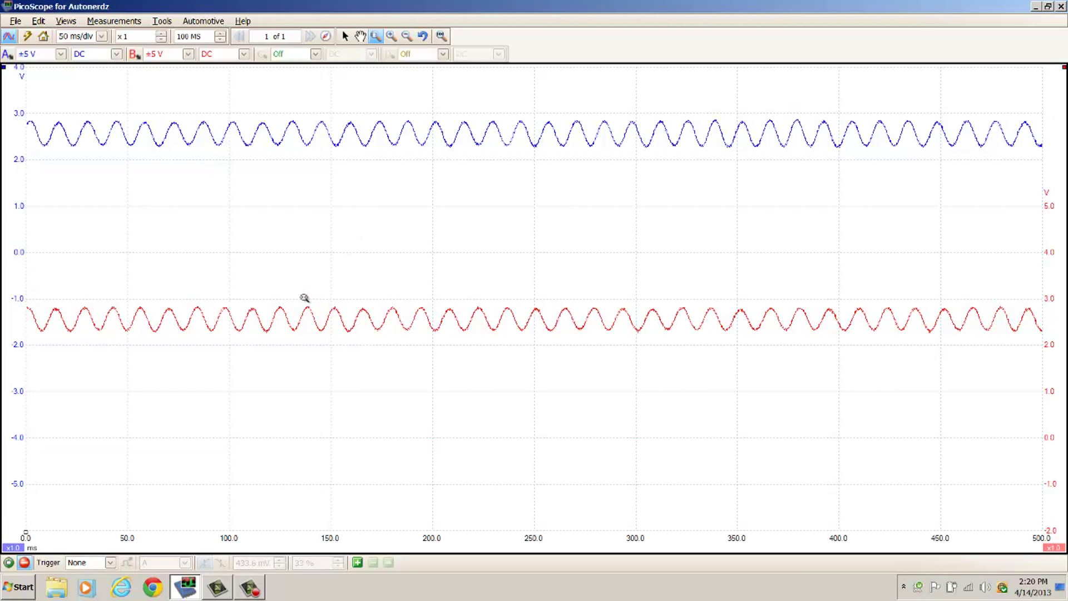
- Add a whole-trace Peak To Peak measurement on channel A, reading 620.2 mV
left_click(114, 20)
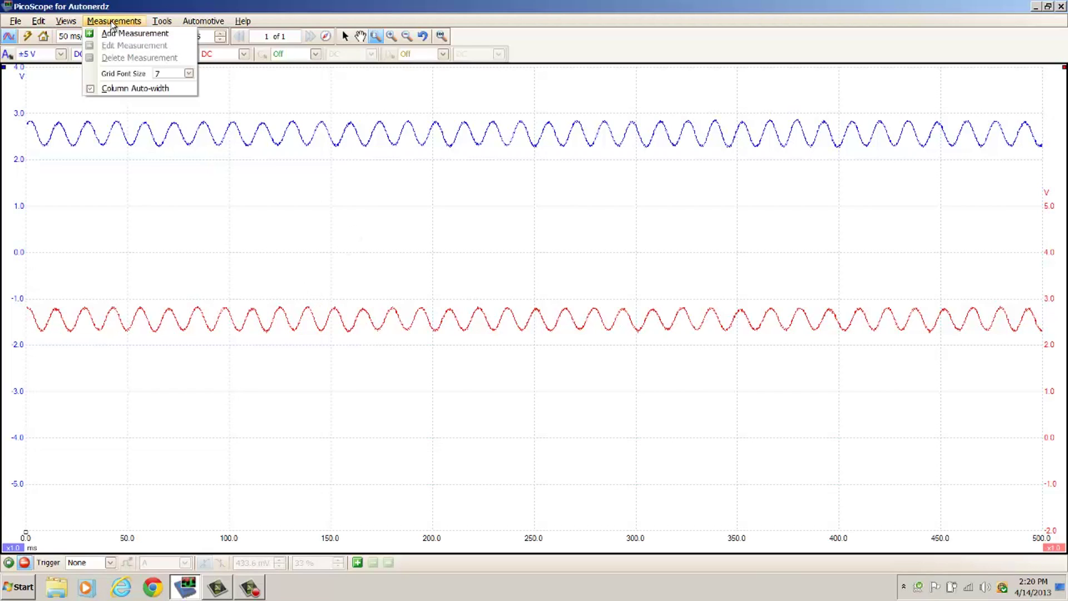
left_click(224, 55)
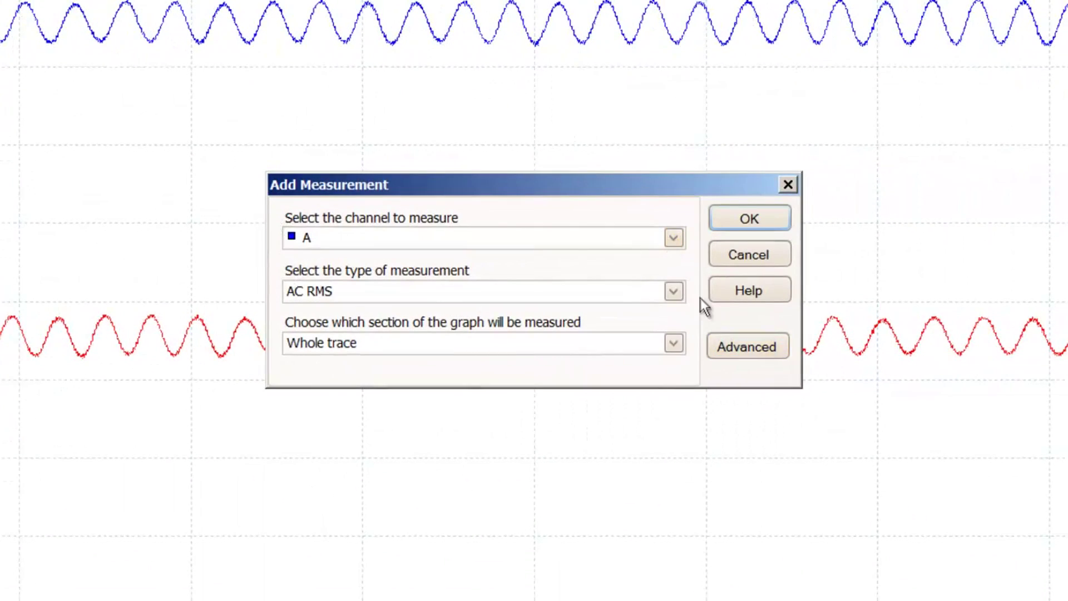
left_click(674, 292)
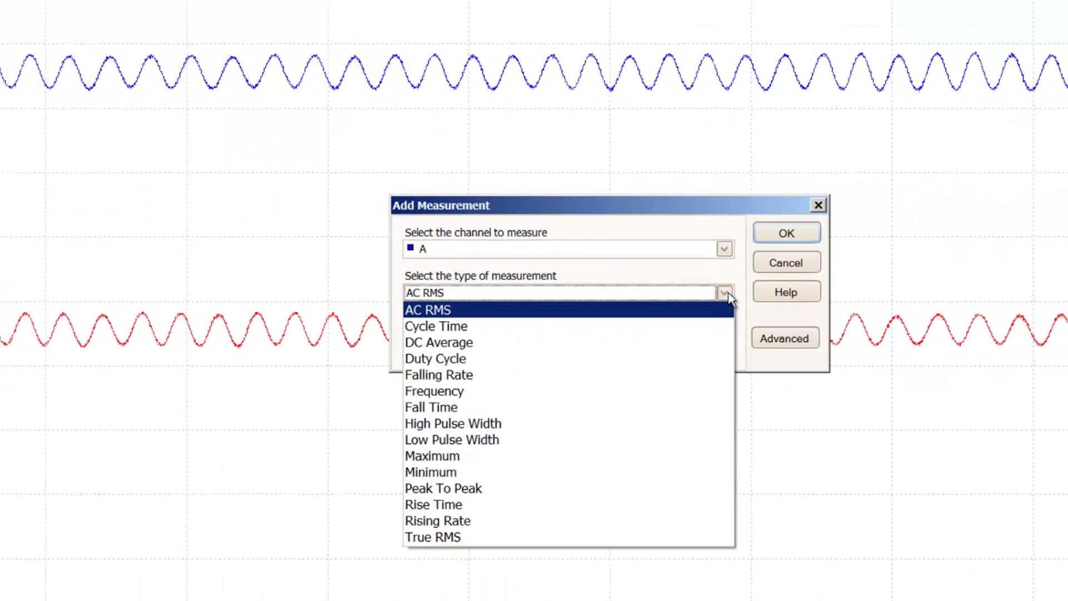
left_click(468, 489)
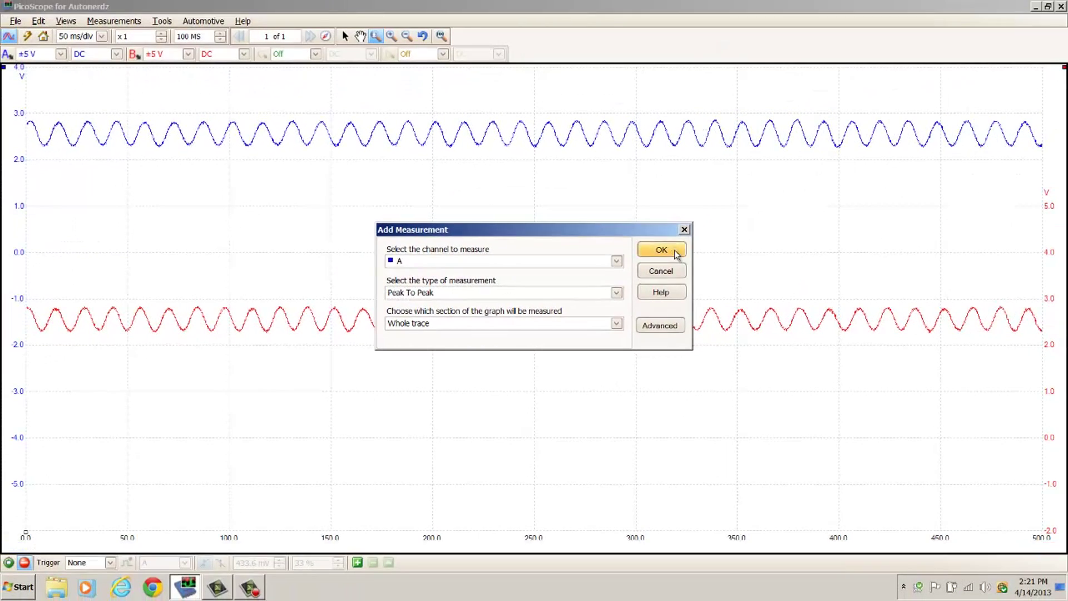
left_click(677, 254)
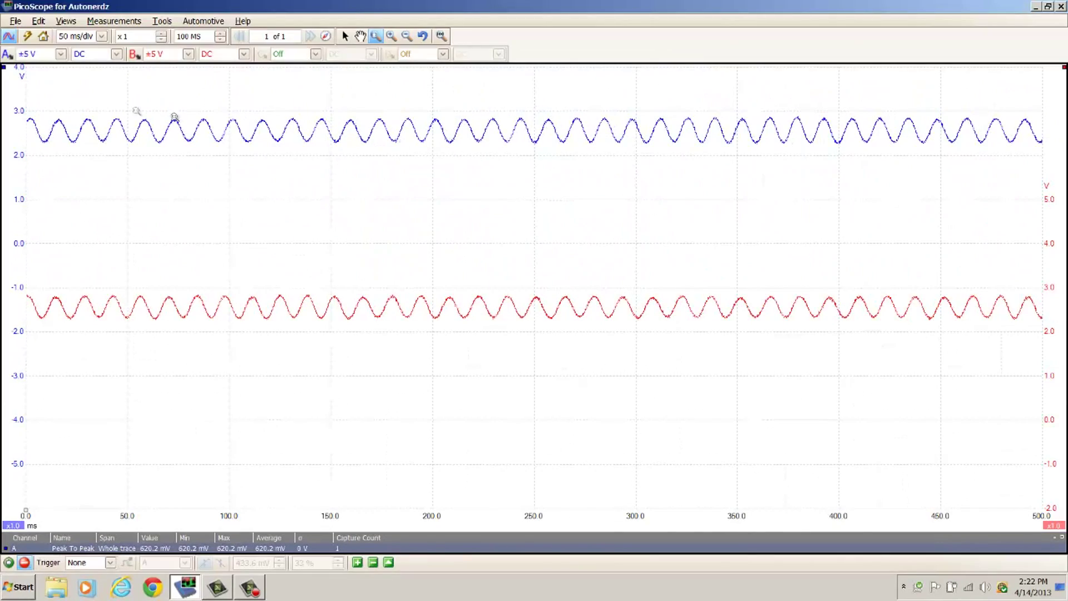
- Add a whole-trace Peak To Peak measurement on channel B (571.7 mV), then briefly zoom into the red trace
left_click(117, 22)
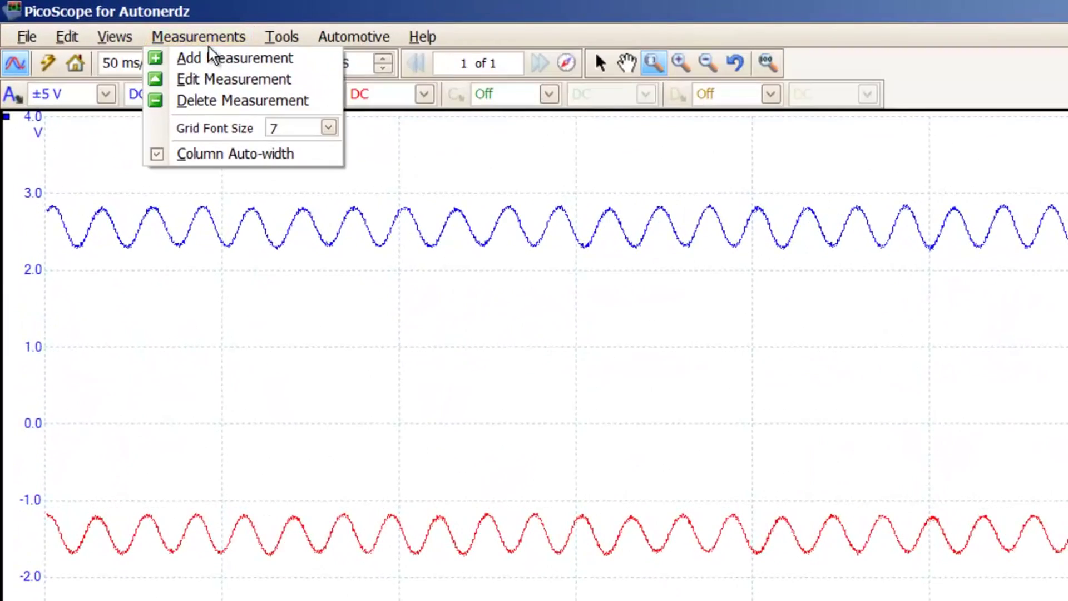
left_click(233, 56)
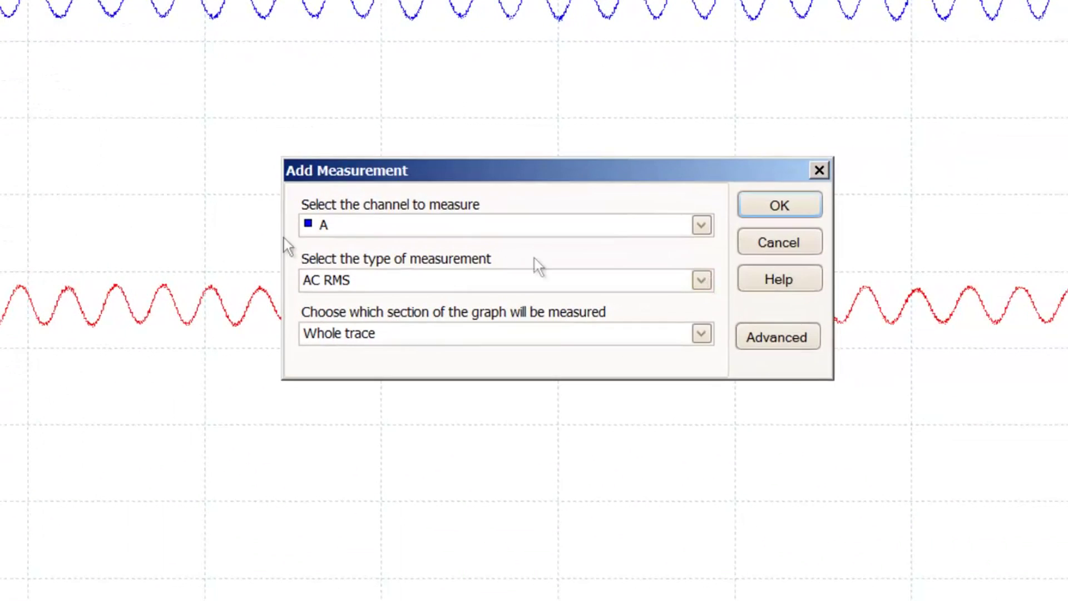
left_click(702, 225)
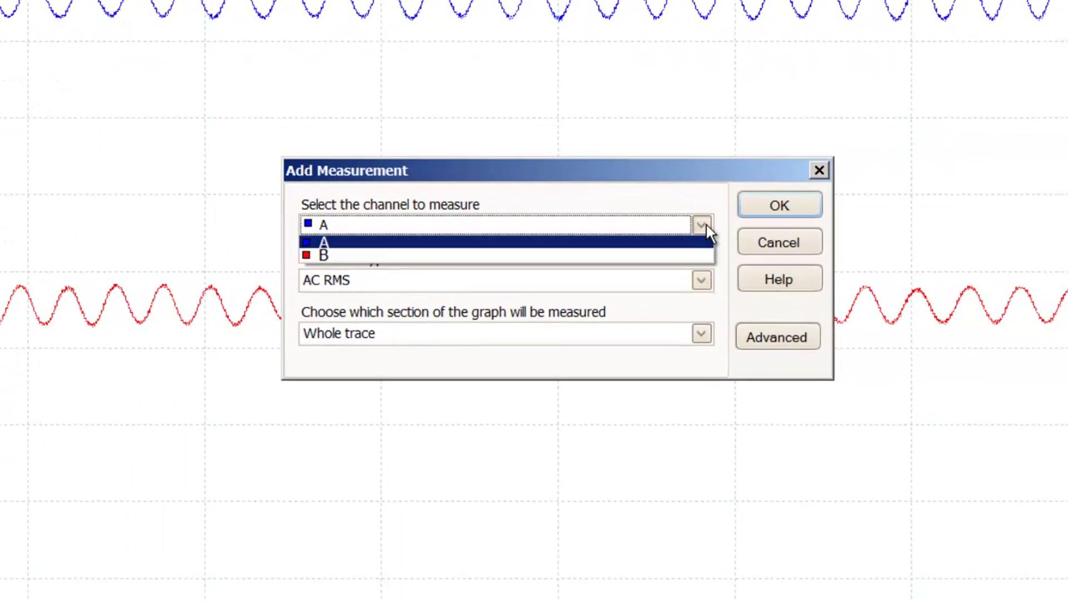
left_click(348, 257)
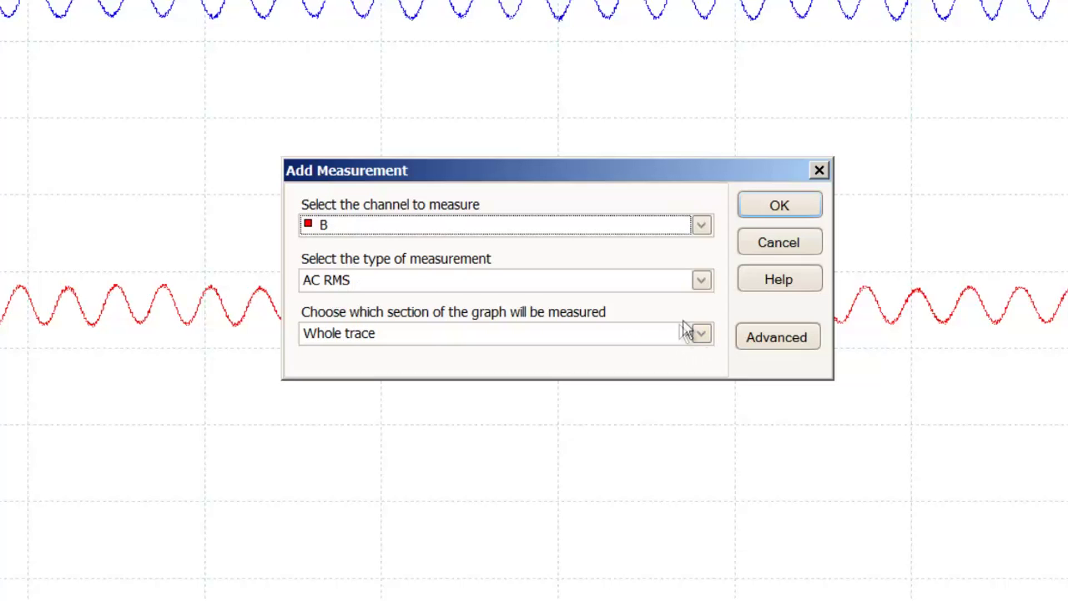
left_click(702, 279)
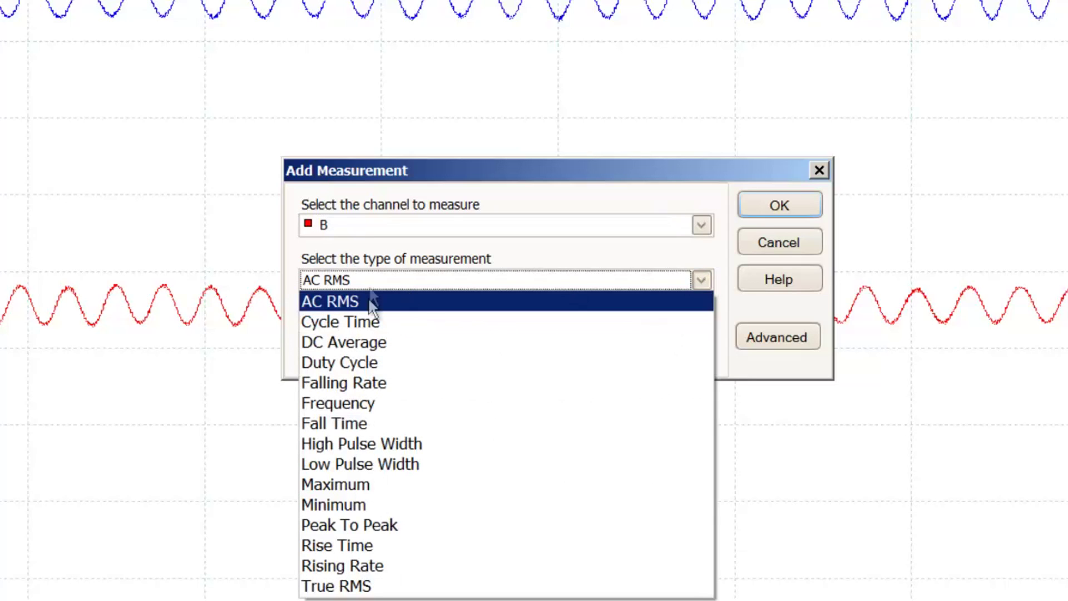
left_click(384, 528)
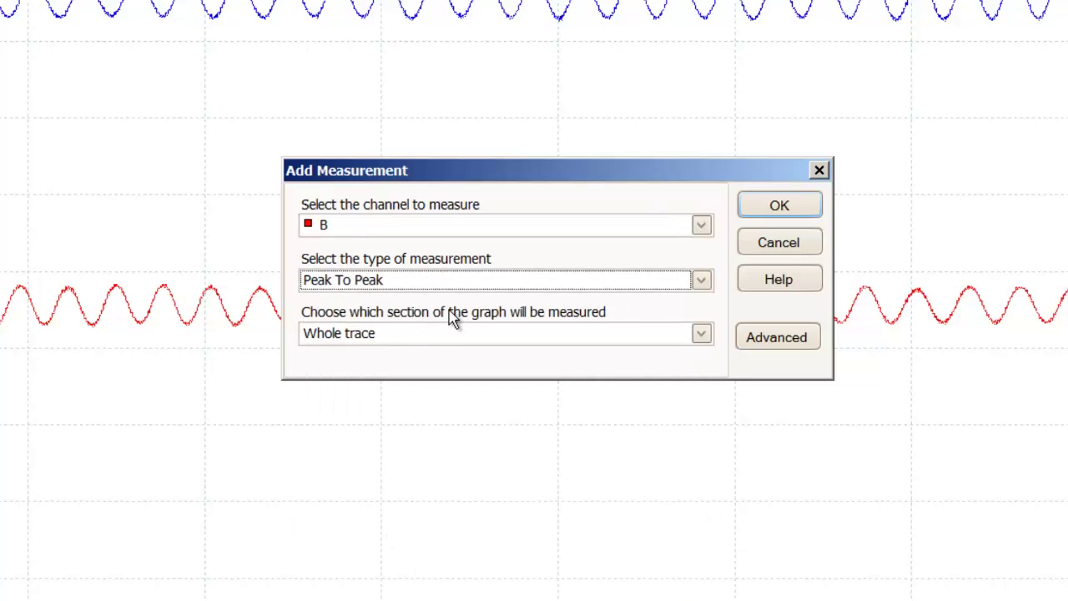
left_click(779, 206)
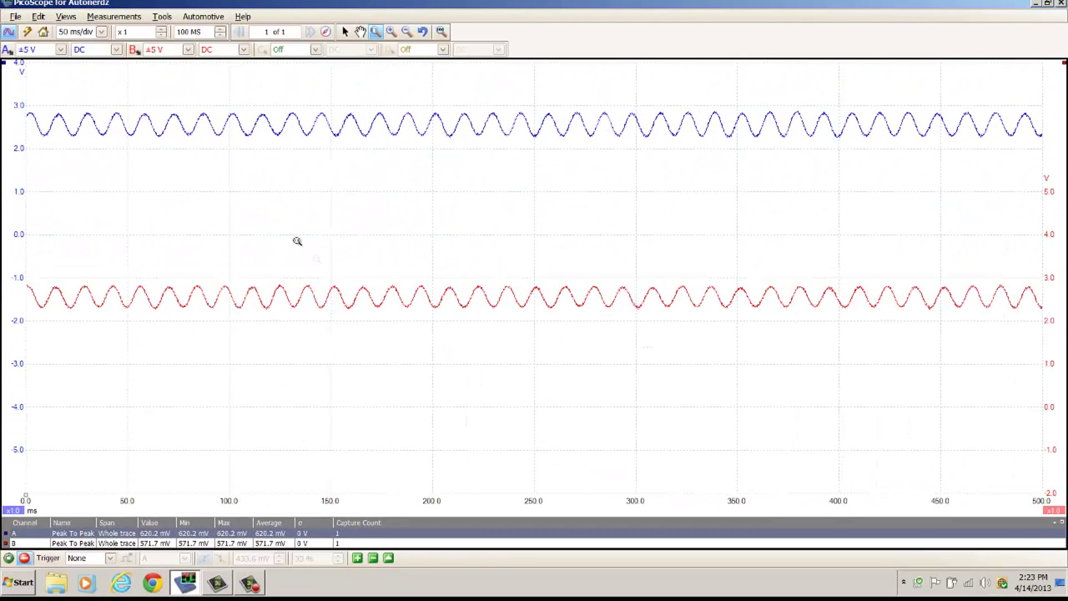
left_click_drag(298, 241, 605, 436)
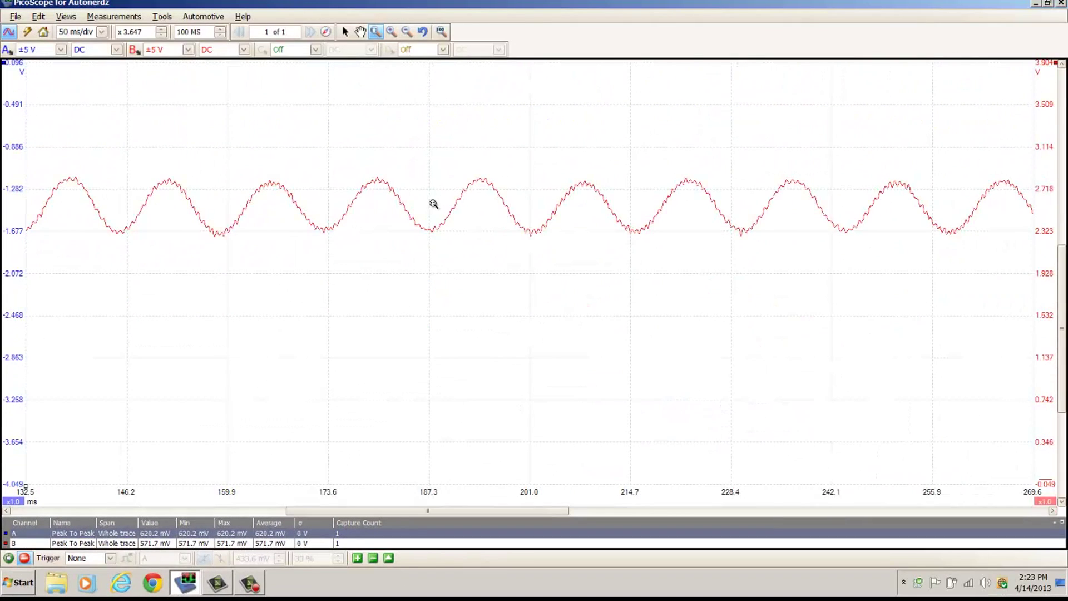
left_click(441, 32)
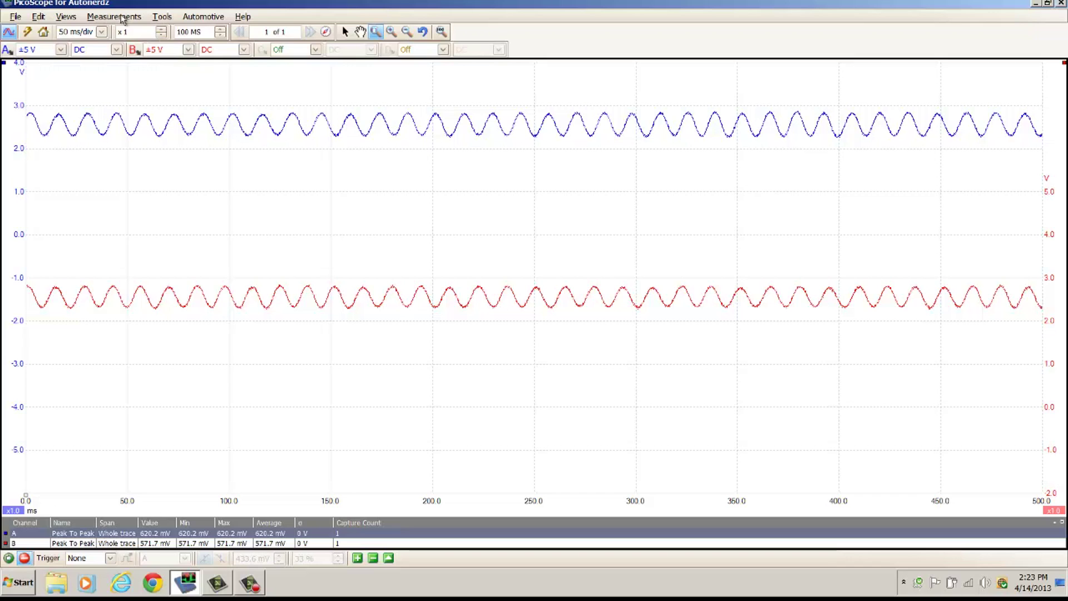
- Add a Frequency measurement for channel A over the whole trace, reading 96.81 Hz
left_click(117, 17)
left_click(138, 30)
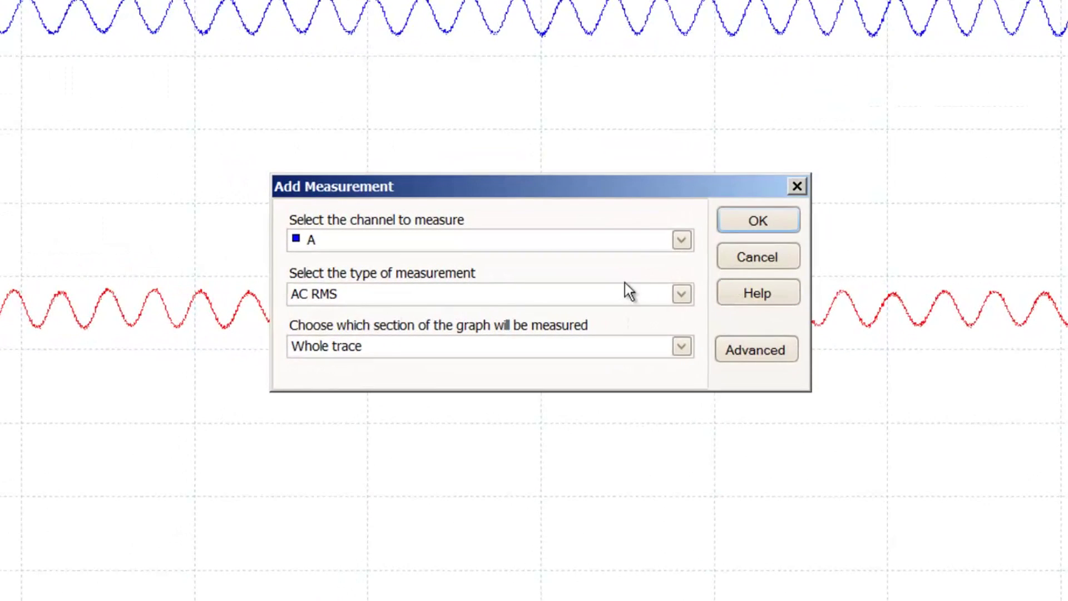
left_click(682, 294)
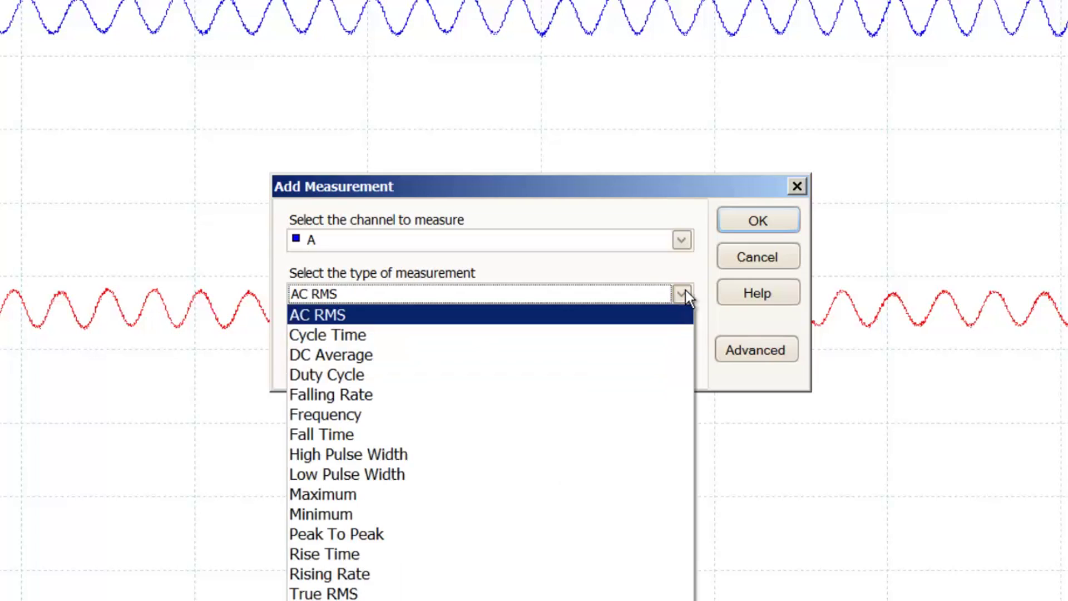
left_click(348, 416)
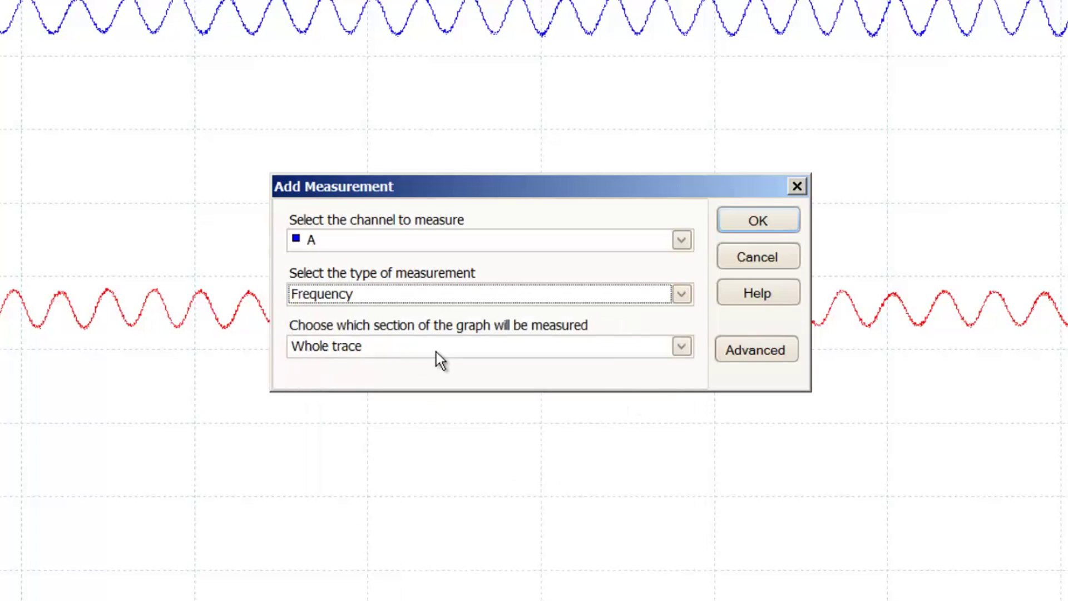
left_click(679, 346)
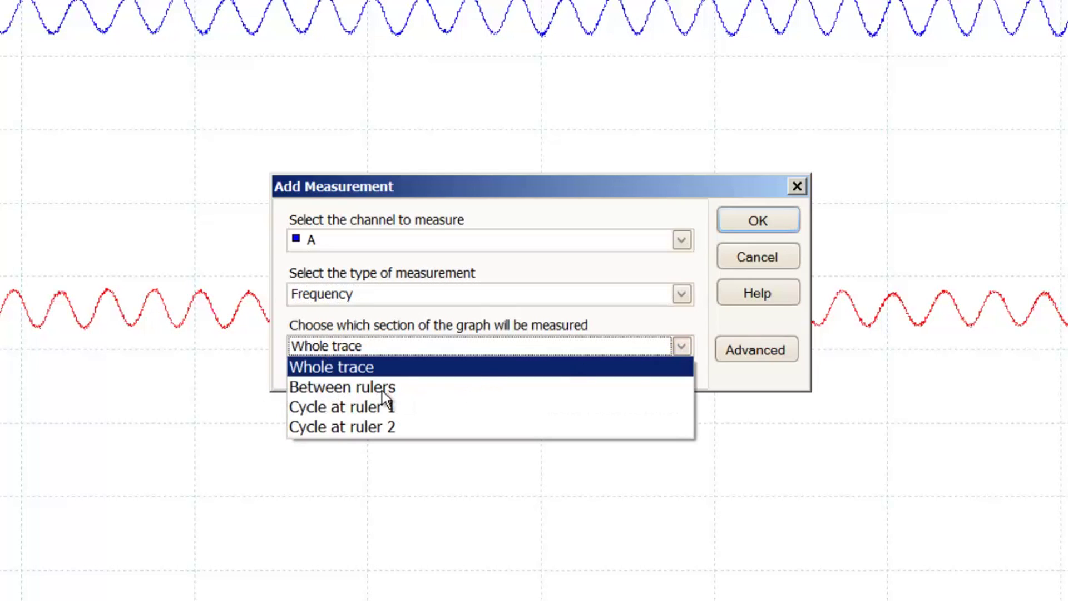
left_click(379, 368)
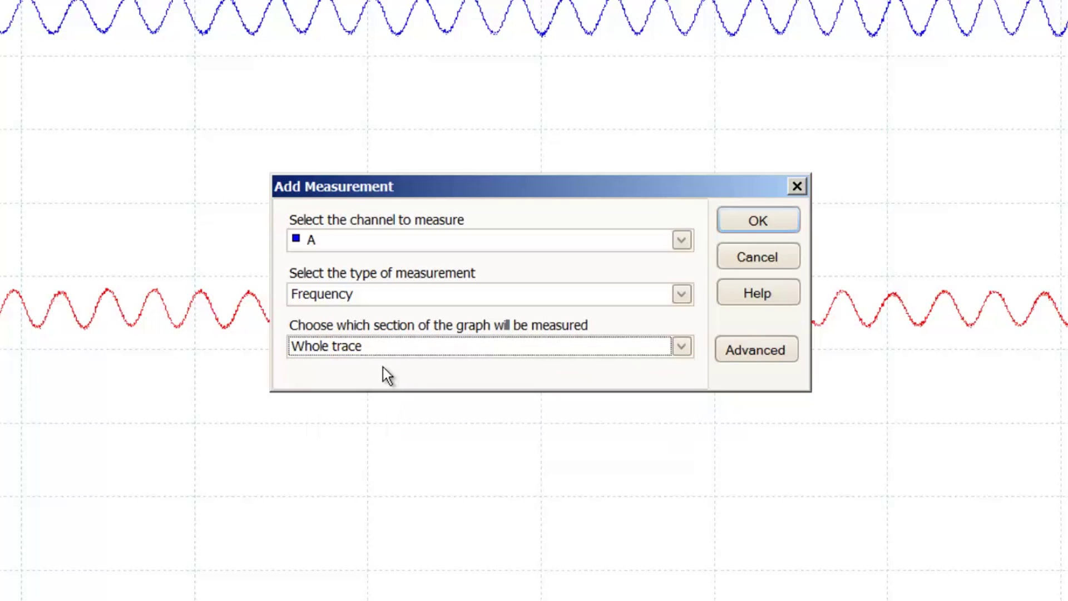
left_click(772, 228)
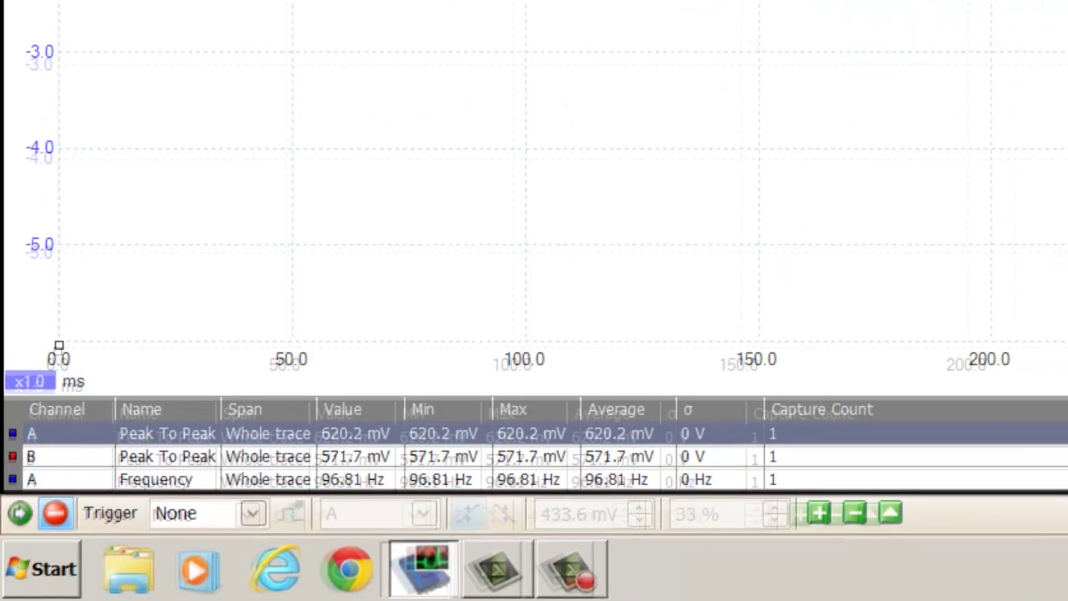
left_click(128, 21)
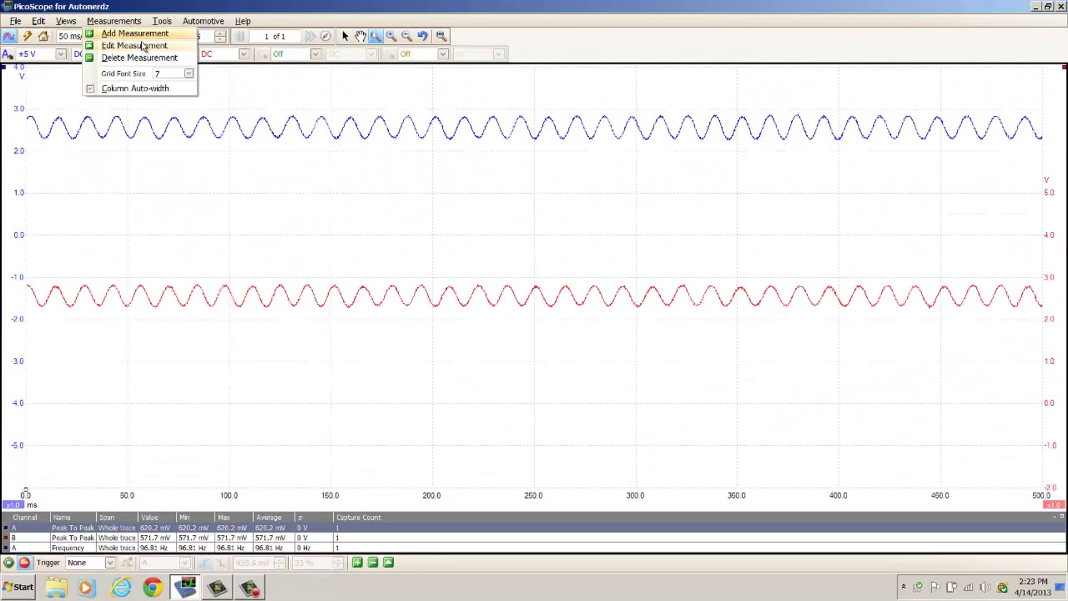
- Add an AC RMS measurement for channel B, reading 169.3 mV
left_click(143, 35)
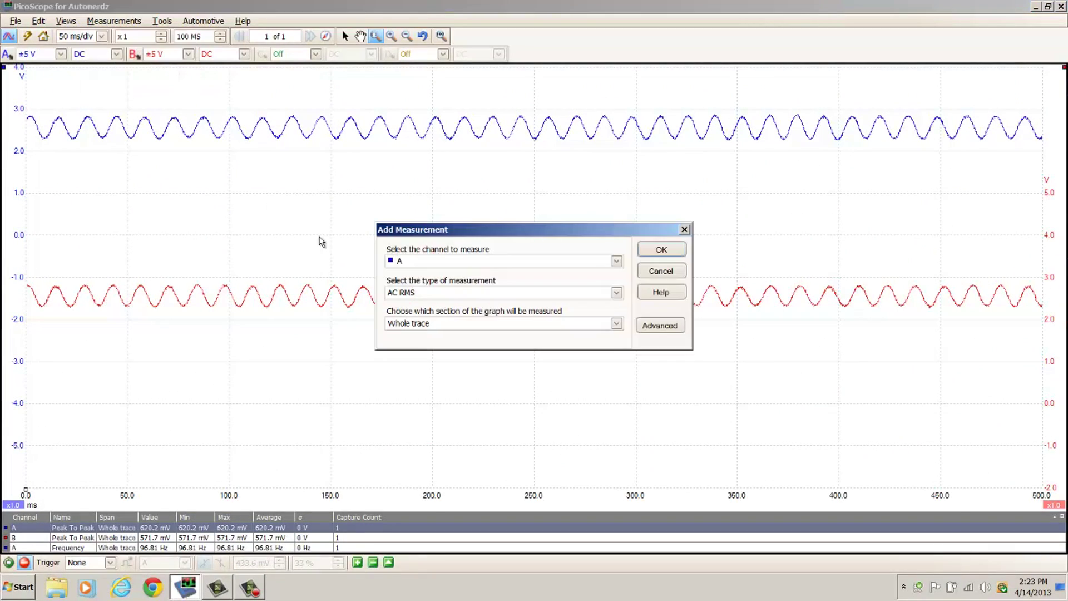
left_click(616, 261)
left_click(449, 278)
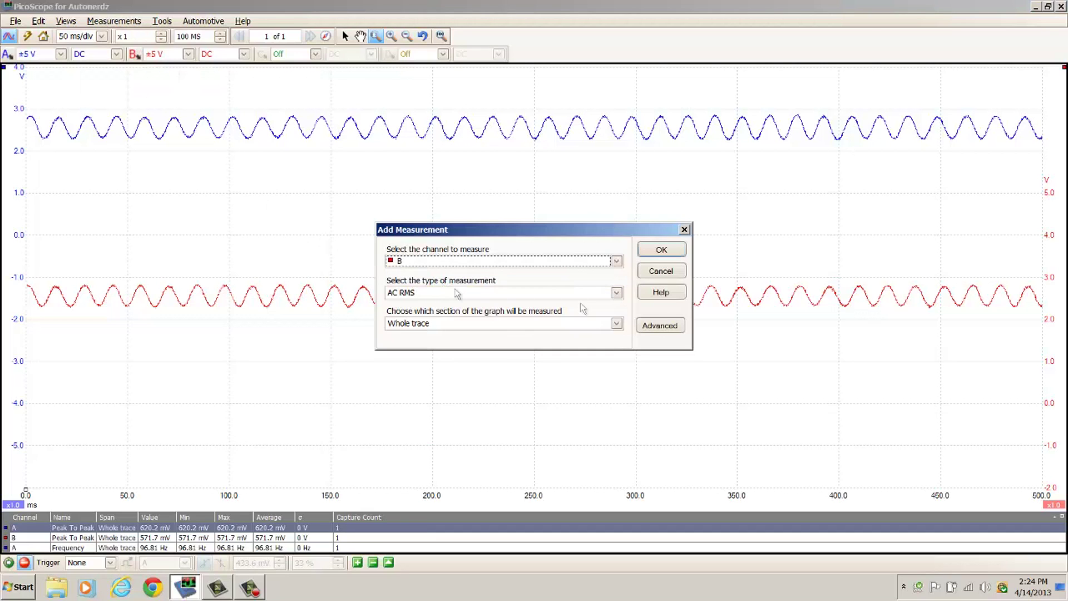
left_click(664, 254)
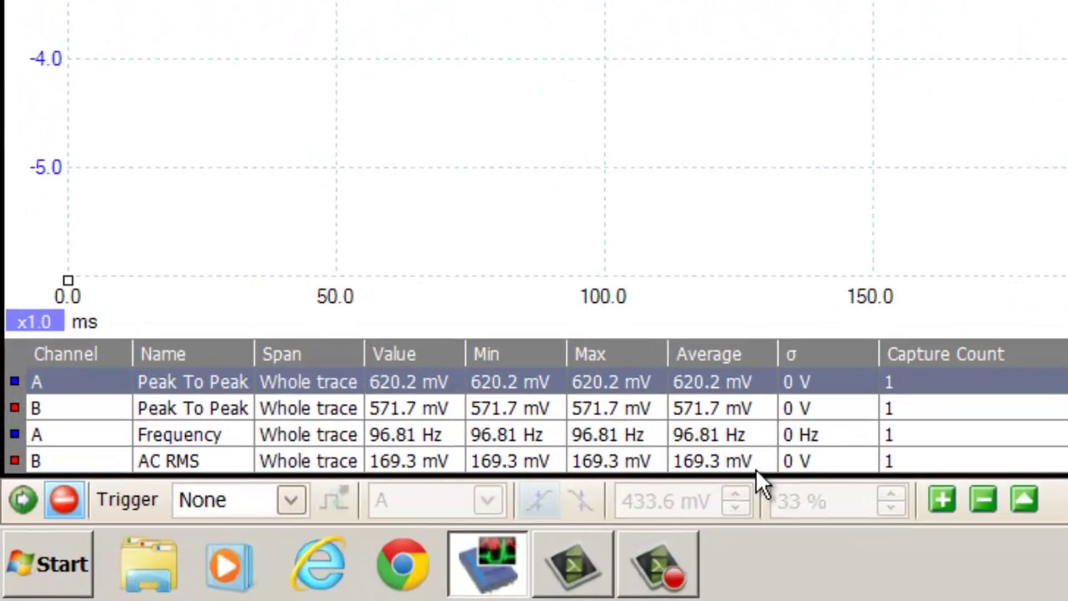
- Edit channel B's AC RMS measurement to make it a Frequency measurement
left_click(200, 465)
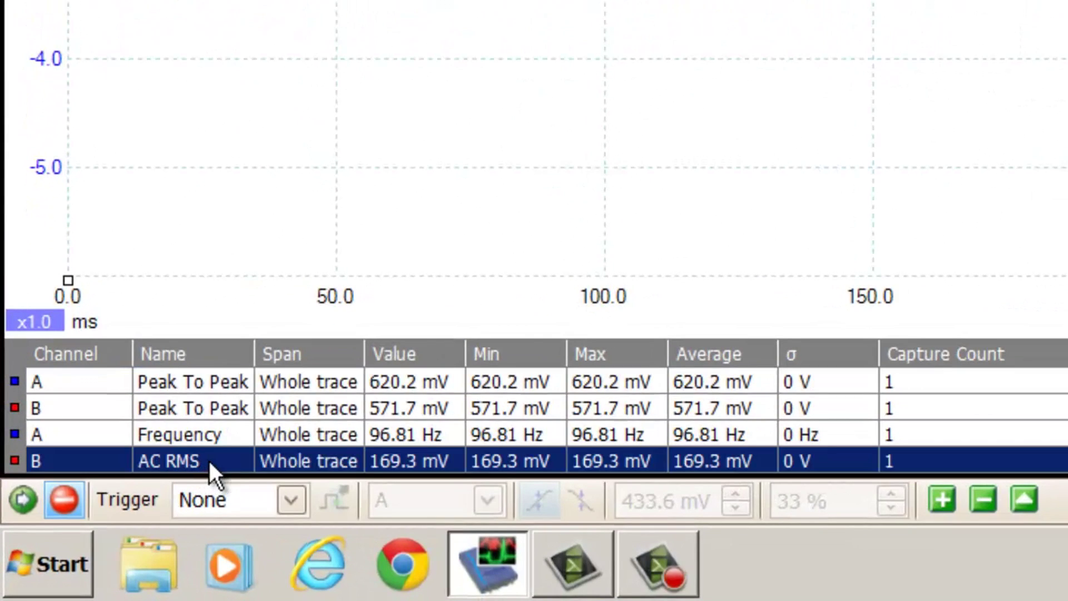
right_click(209, 461)
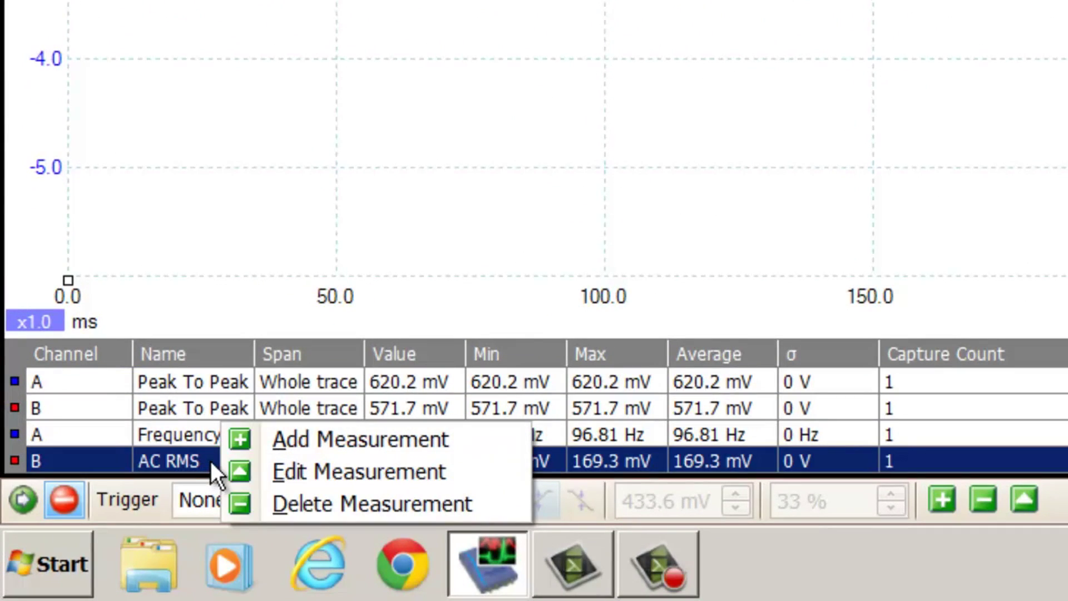
left_click(353, 472)
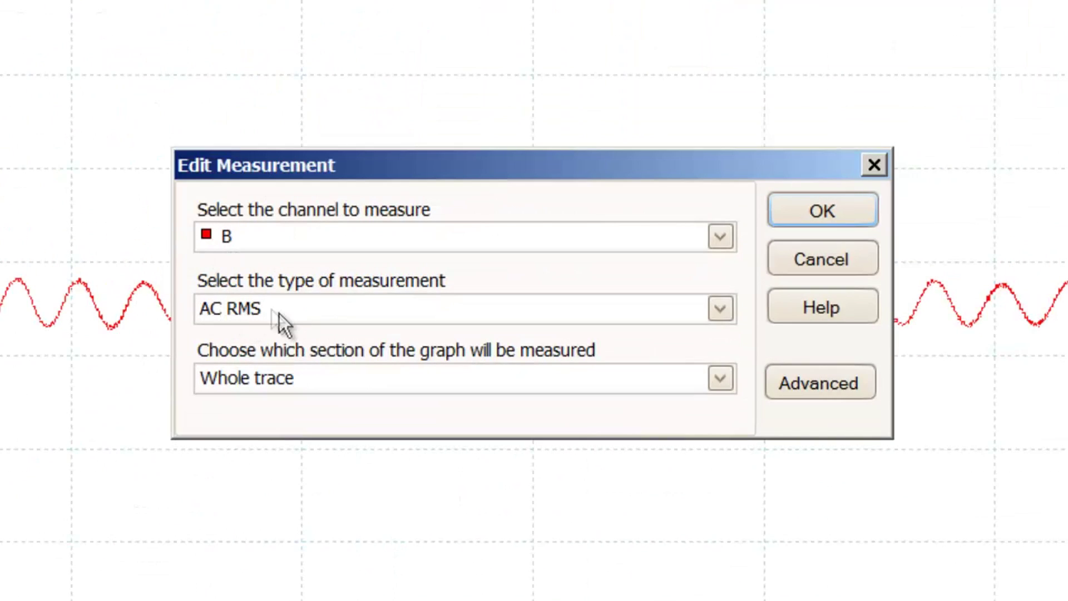
left_click(721, 308)
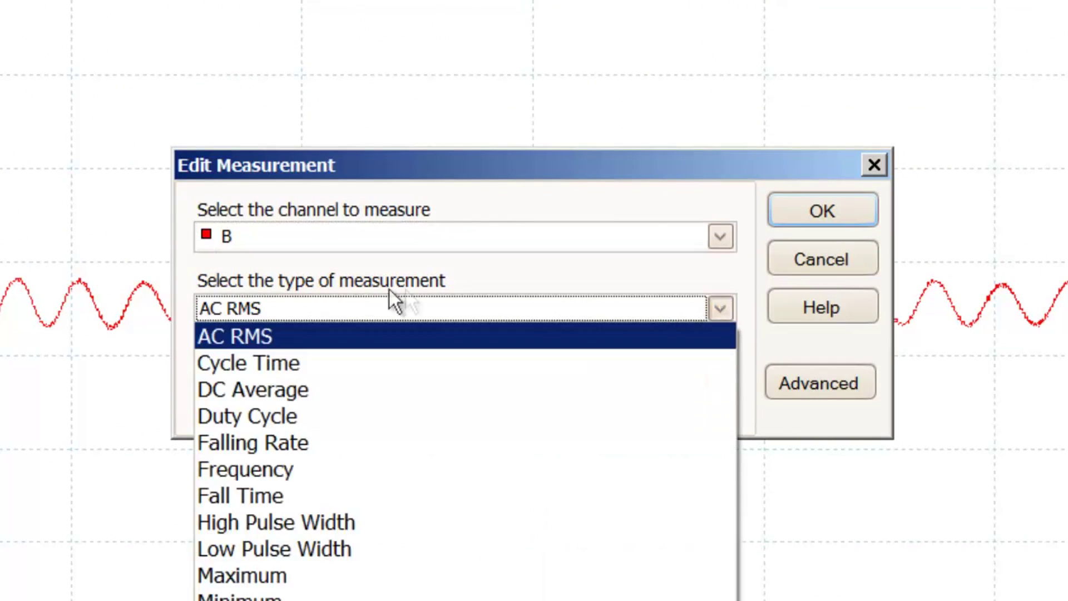
left_click(250, 471)
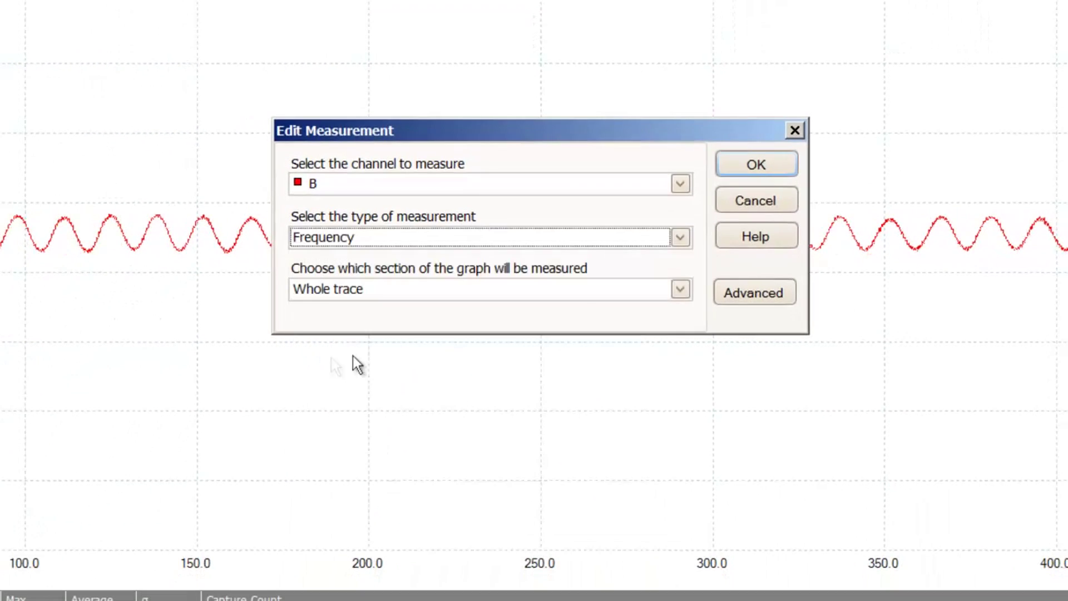
left_click(771, 168)
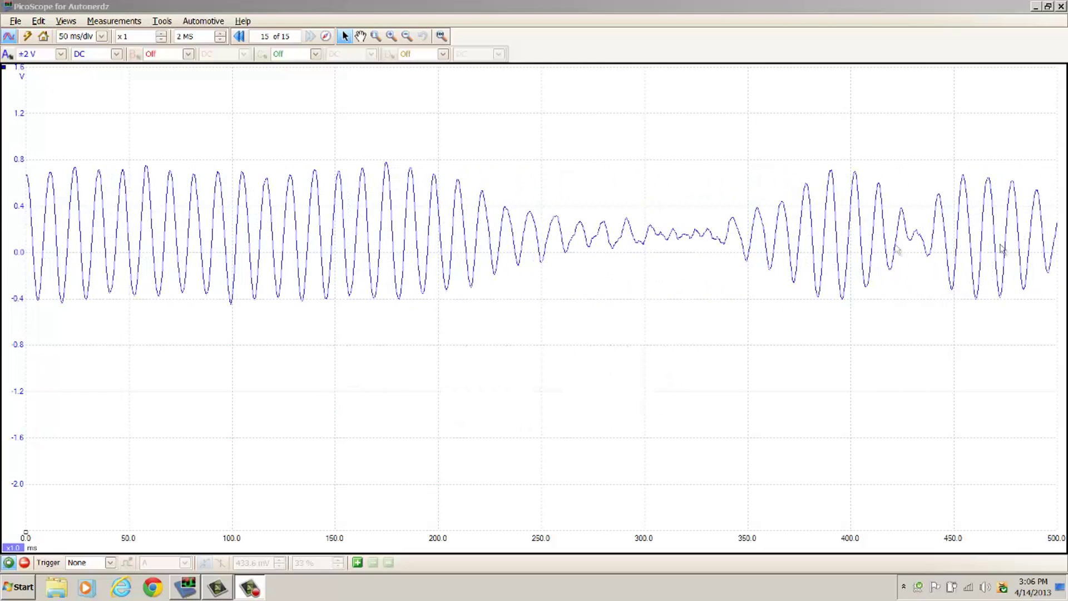
- Stop the capture once all 15 buffers of the fluctuating channel A signal are recorded
left_click(24, 563)
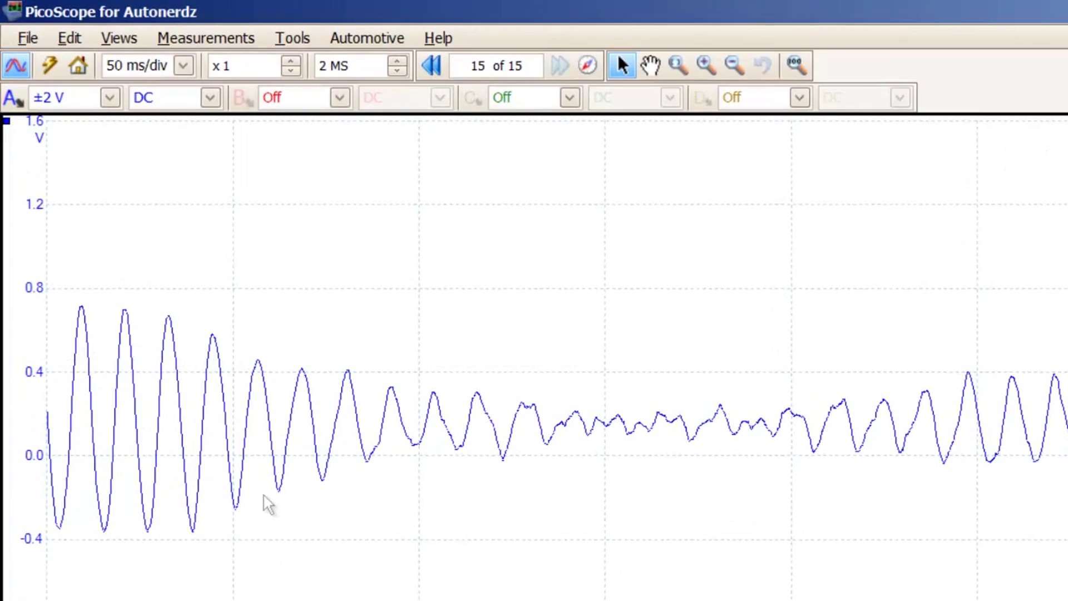
- Step back to buffer 12 of 15 and place rulers at the 702.0 mV peaks and -402.0 mV troughs
left_click(434, 66)
left_click(434, 65)
left_click(434, 65)
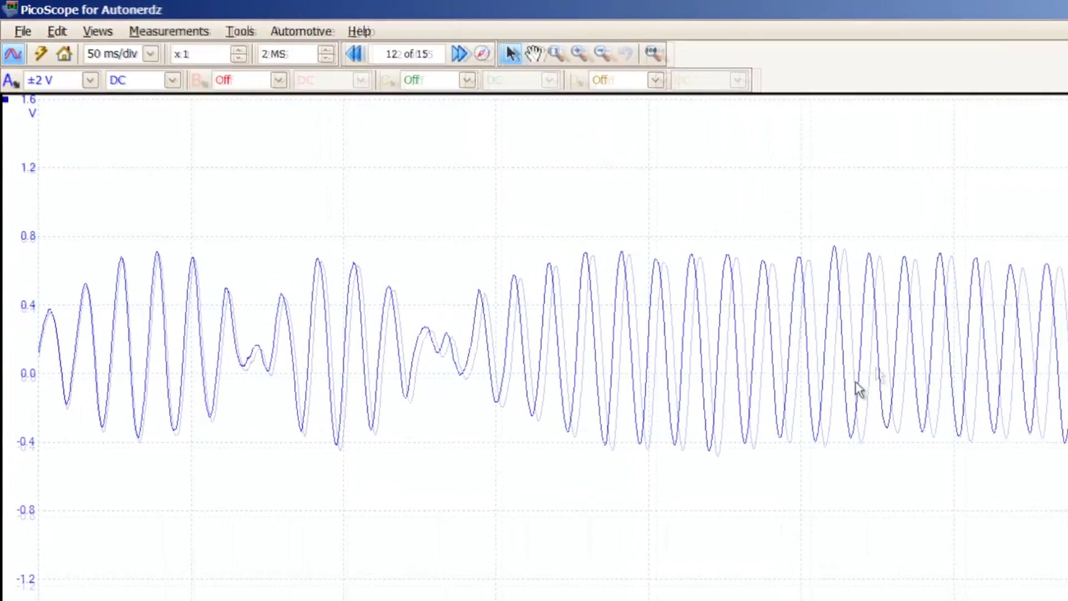
left_click_drag(5, 100, 119, 216)
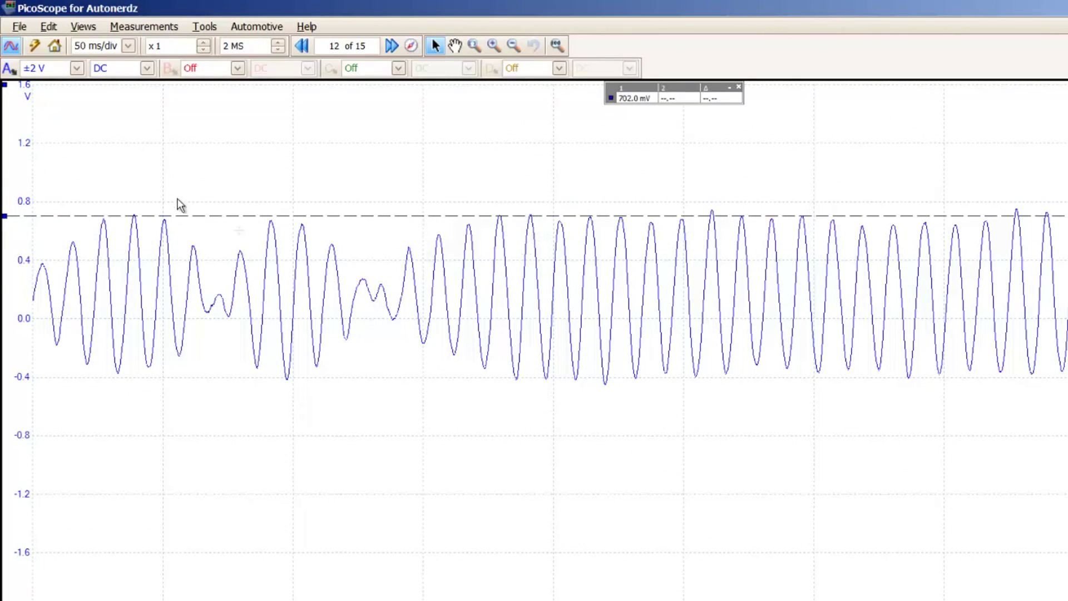
left_click_drag(5, 85, 205, 378)
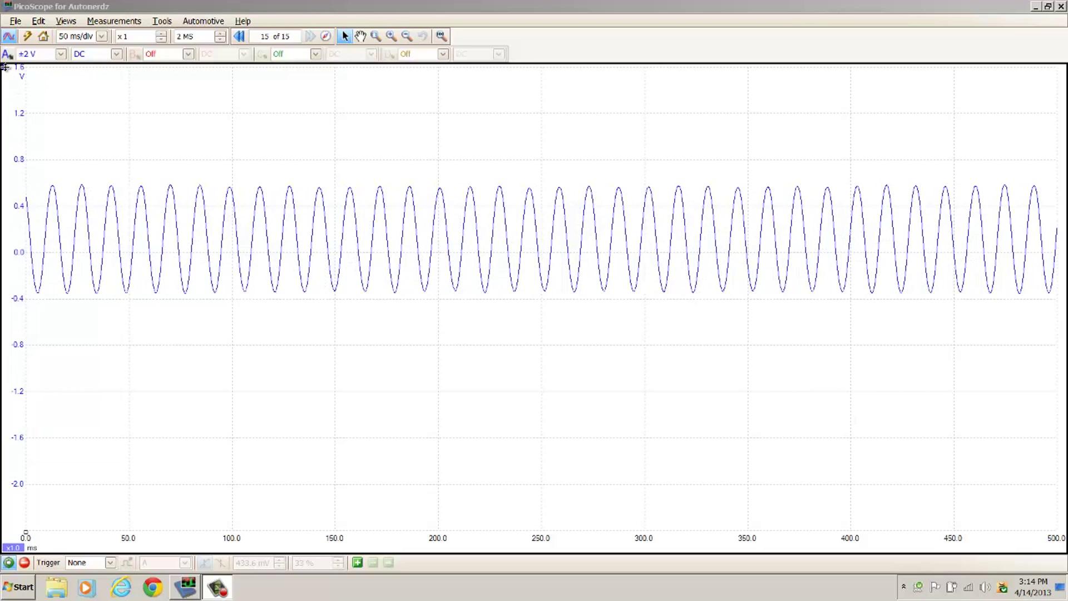
- Place voltage rulers on buffer 15's 572.0 mV peak and -350.0 mV trough, a 922.0 mV span
left_click_drag(5, 67, 59, 187)
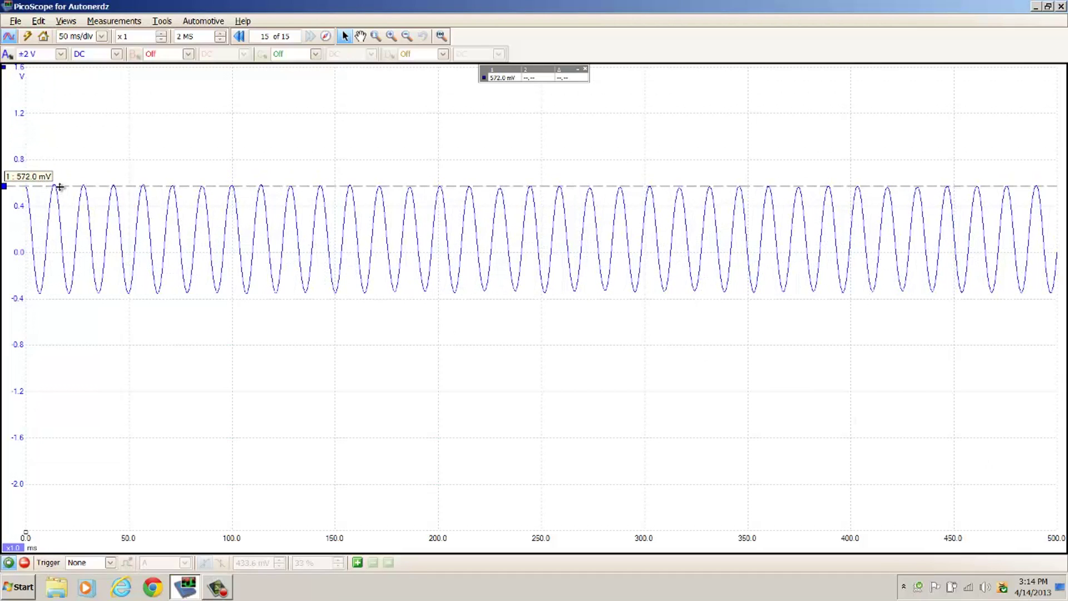
left_click_drag(4, 67, 4, 118)
left_click_drag(43, 187, 88, 296)
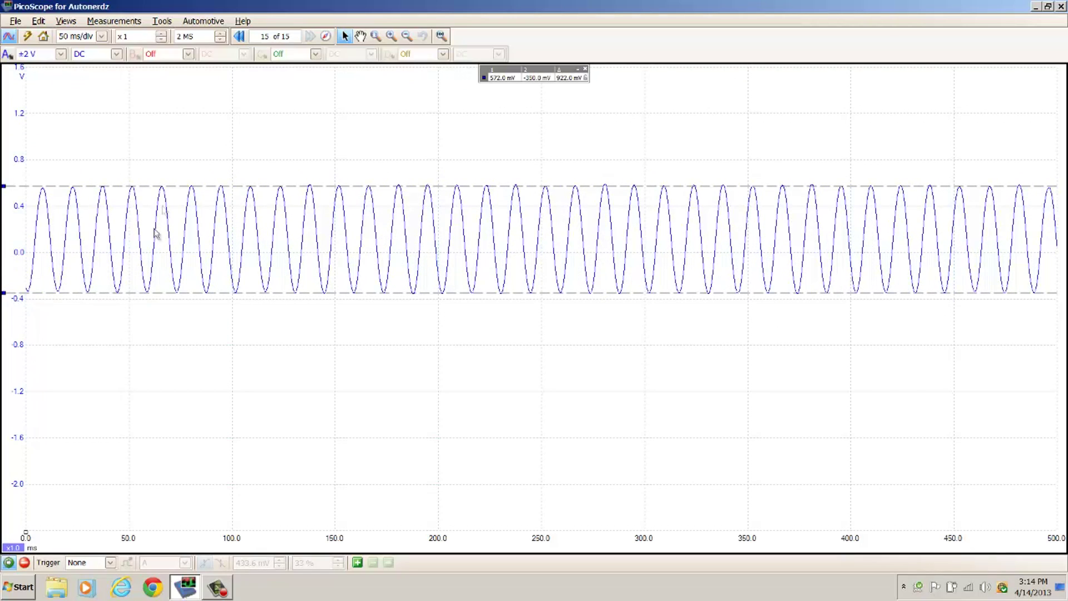